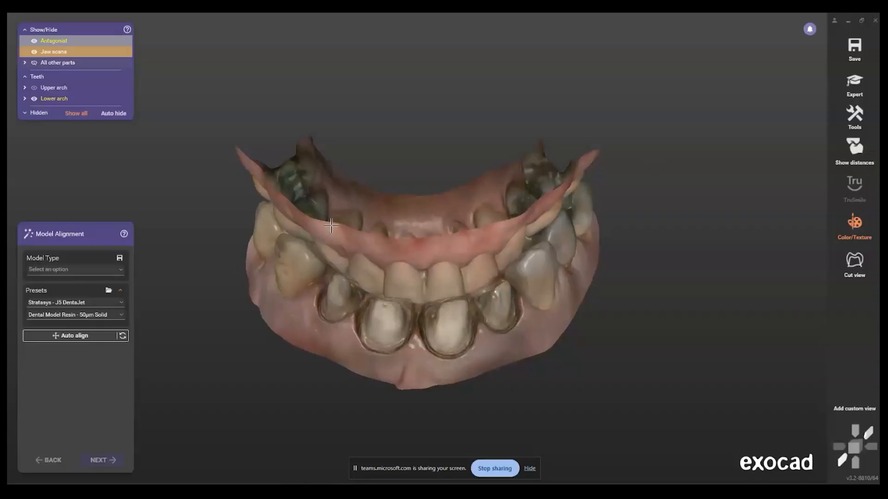
Step: Set the model type to Plateless model with the variant With cutout dies
{"action": "left_click", "coordinate": [69, 271]}
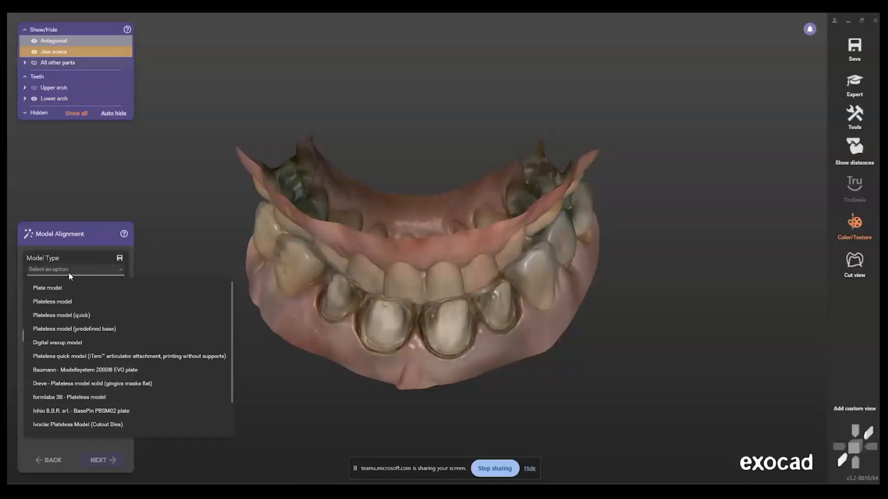
{"action": "left_click", "coordinate": [59, 303]}
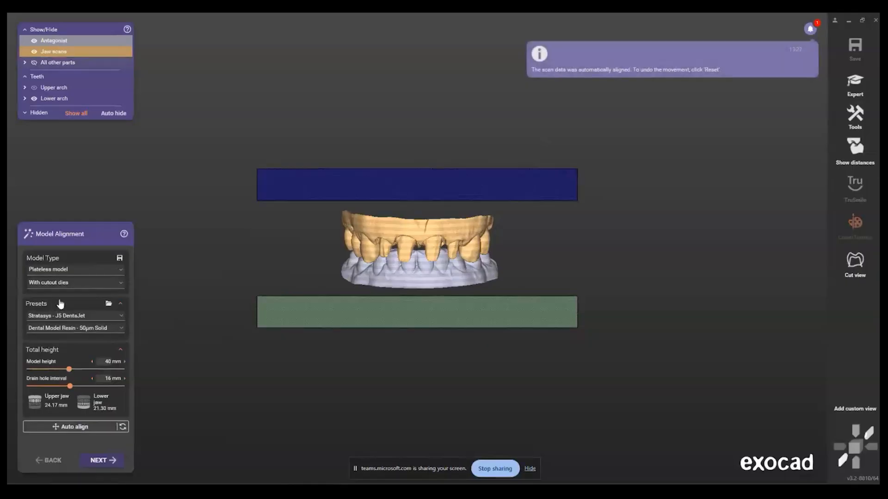
{"action": "left_click", "coordinate": [71, 283]}
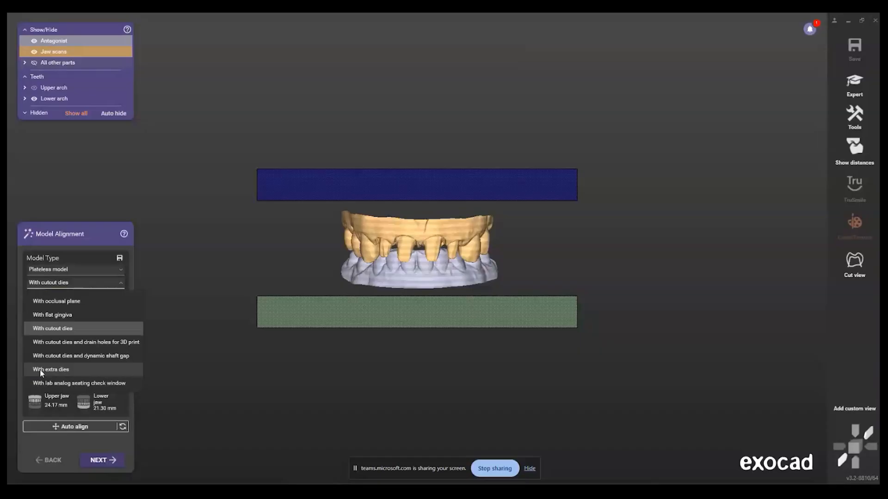
{"action": "left_click", "coordinate": [62, 329]}
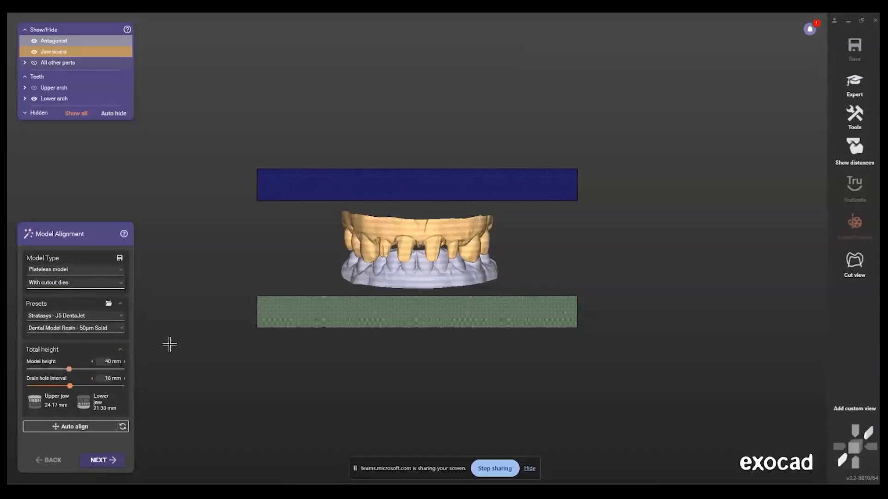
Step: Reduce the total model height to 36.97 mm
{"action": "right_click_drag", "start_coordinate": [405, 324], "coordinate": [409, 316]}
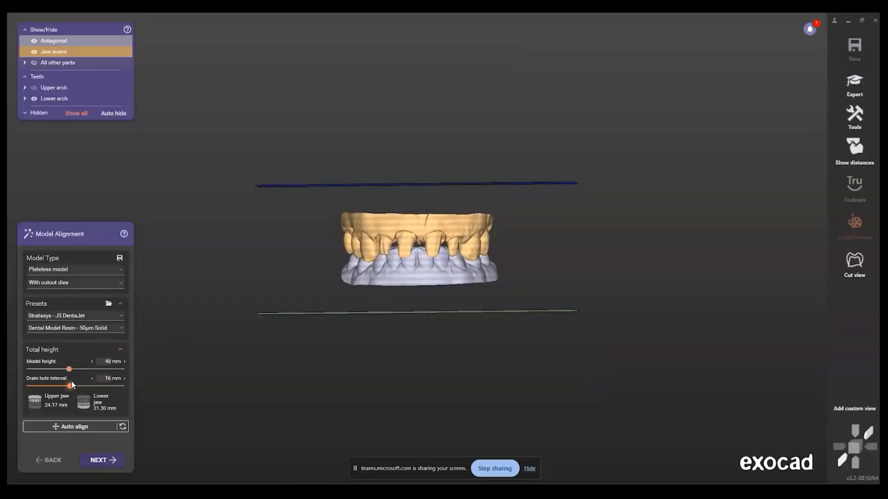
{"action": "mouse_move", "coordinate": [70, 370]}
{"action": "left_mouse_down"}
{"action": "mouse_move", "coordinate": [55, 370]}
{"action": "mouse_move", "coordinate": [79, 370]}
{"action": "mouse_move", "coordinate": [39, 370]}
{"action": "mouse_move", "coordinate": [78, 370]}
{"action": "mouse_move", "coordinate": [46, 370]}
{"action": "mouse_move", "coordinate": [60, 370]}
{"action": "left_mouse_up"}
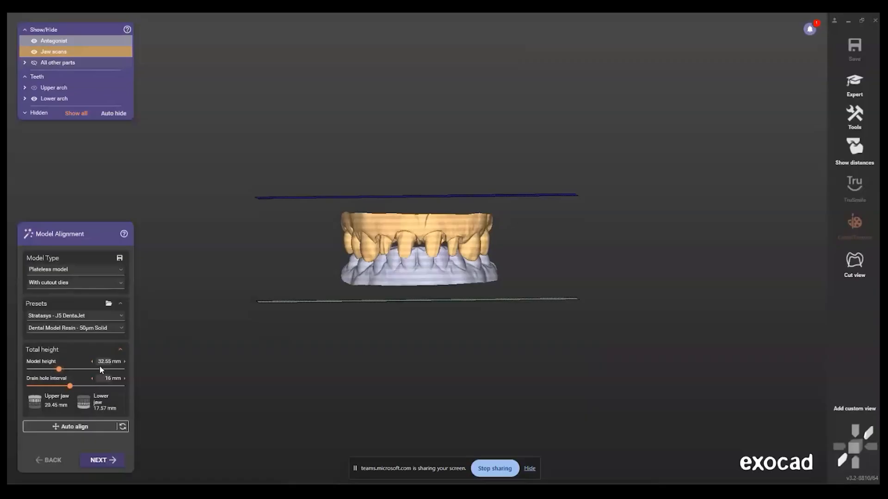
{"action": "left_click_drag", "start_coordinate": [63, 372], "coordinate": [65, 372]}
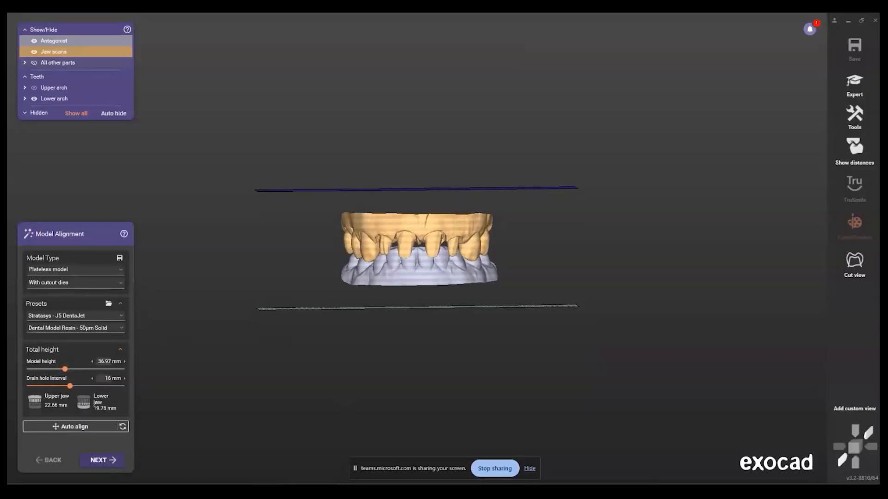
Step: Choose the Stratasys - J5 DentaJet printer preset with the Dental Model Resin - 50µm Solid material
{"action": "left_click", "coordinate": [51, 317]}
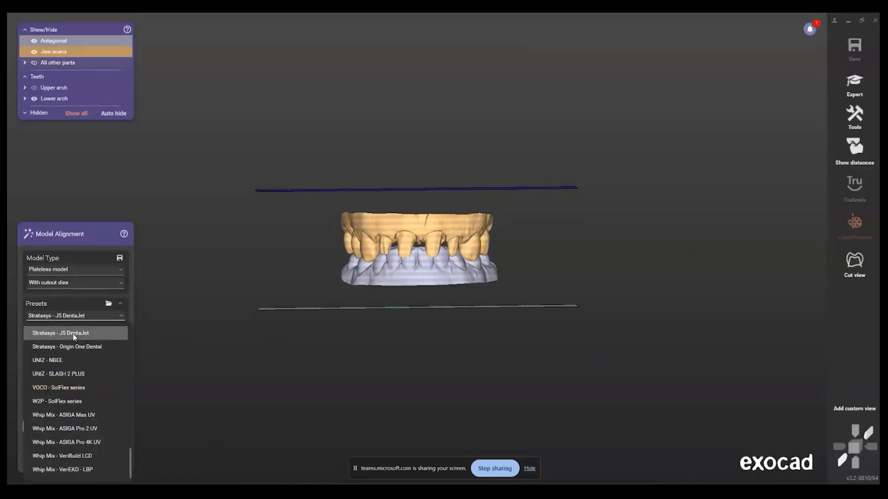
{"action": "left_click", "coordinate": [78, 340]}
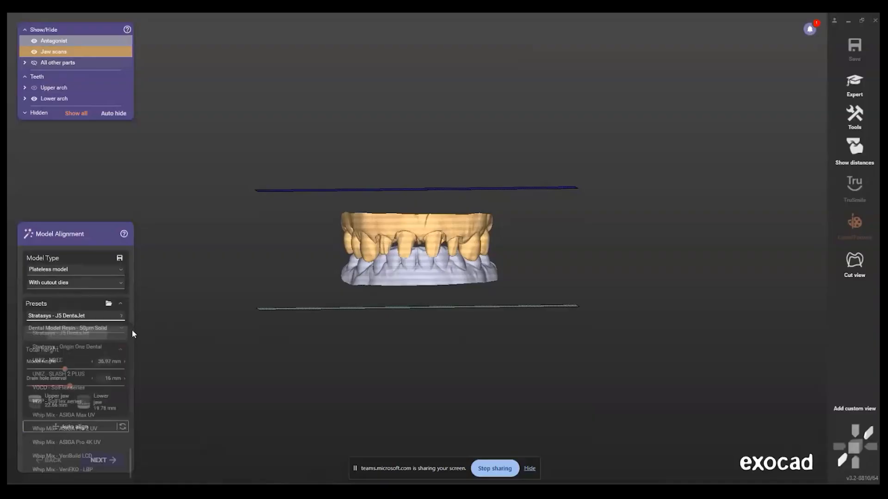
{"action": "left_click", "coordinate": [104, 328]}
{"action": "left_click", "coordinate": [104, 348]}
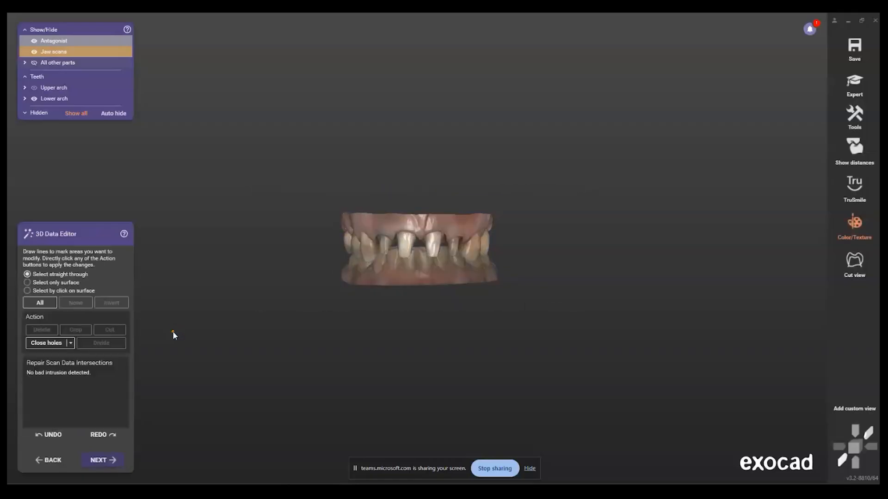
Step: Leave the 3D data editor without editing the scans and accept the detected margin line on tooth 7
{"action": "right_click_drag", "start_coordinate": [356, 262], "coordinate": [404, 301]}
{"action": "scroll", "coordinate": [427, 250], "scroll_direction": "up", "scroll_amount": 5}
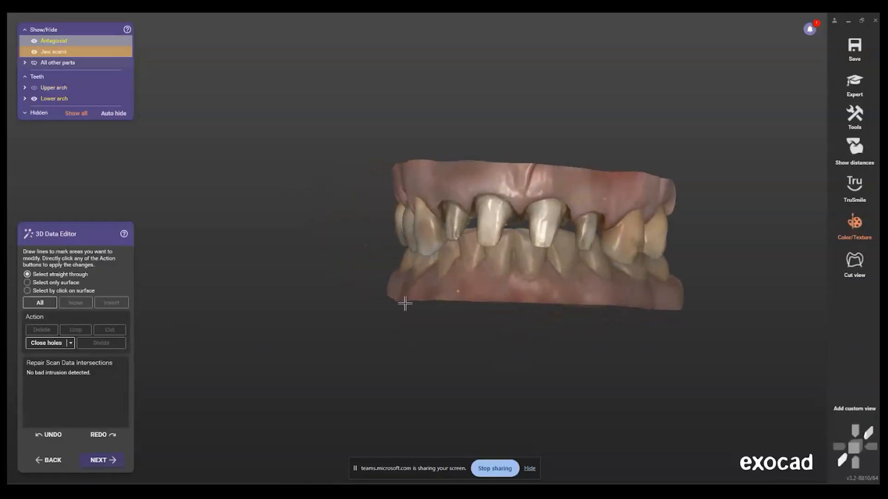
{"action": "key", "text": "space"}
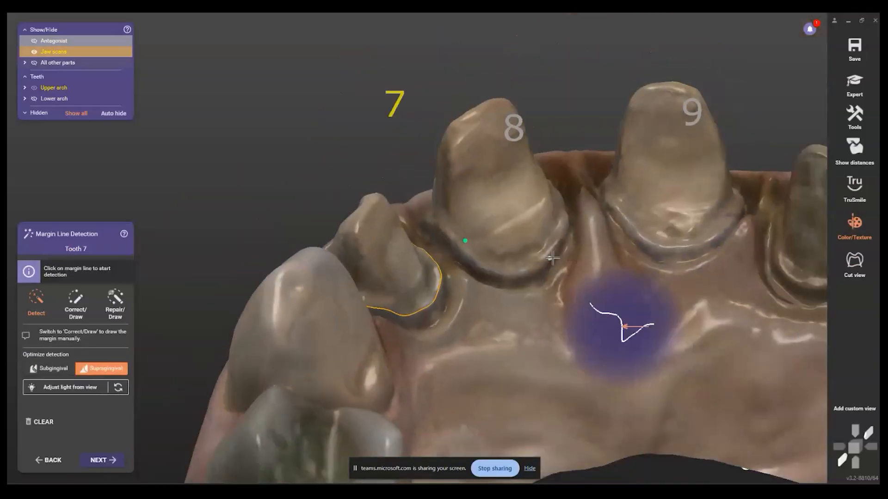
{"action": "right_click_drag", "start_coordinate": [553, 257], "coordinate": [525, 268]}
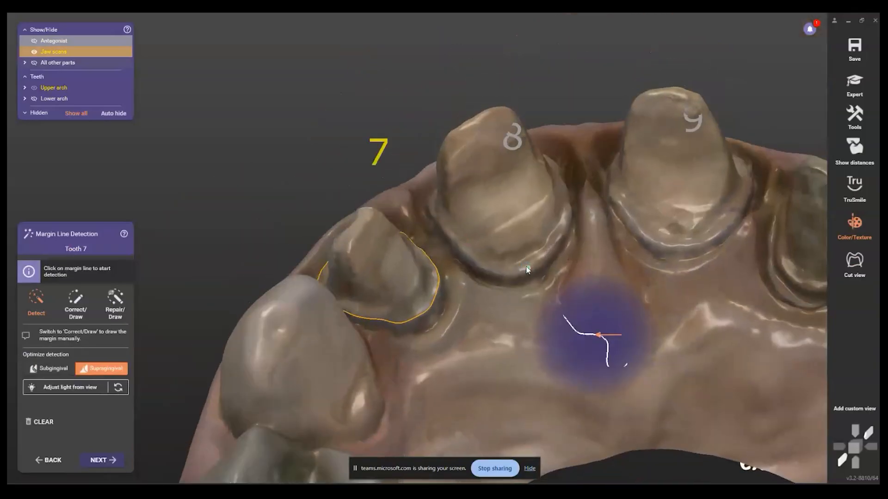
{"action": "key", "text": "space"}
{"action": "left_click", "coordinate": [378, 245]}
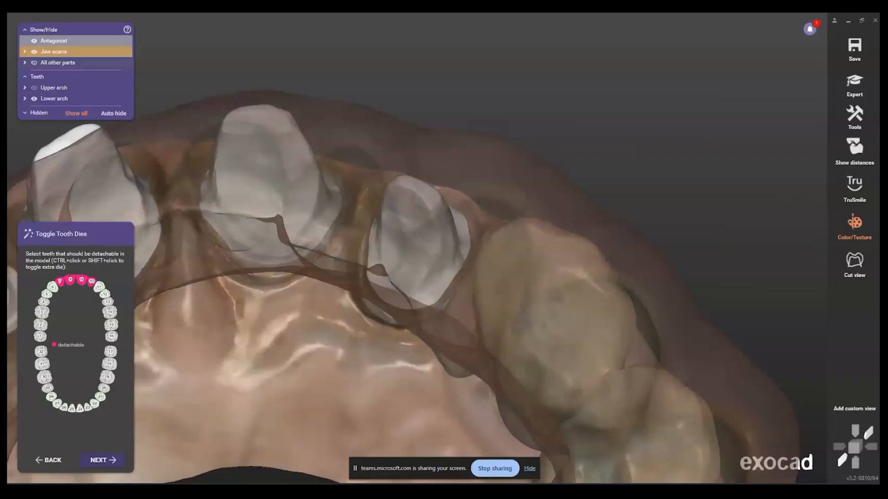
Step: Hide the antagonist scan and leave only teeth 7, 8, 9 and 10 marked as detachable dies
{"action": "scroll", "coordinate": [323, 233], "scroll_direction": "down", "scroll_amount": 5}
{"action": "middle_click", "coordinate": [324, 233], "text": "ctrl"}
{"action": "right_click_drag", "start_coordinate": [324, 234], "coordinate": [283, 253]}
{"action": "middle_click", "coordinate": [227, 303]}
{"action": "scroll", "coordinate": [280, 307], "scroll_direction": "up", "scroll_amount": 3}
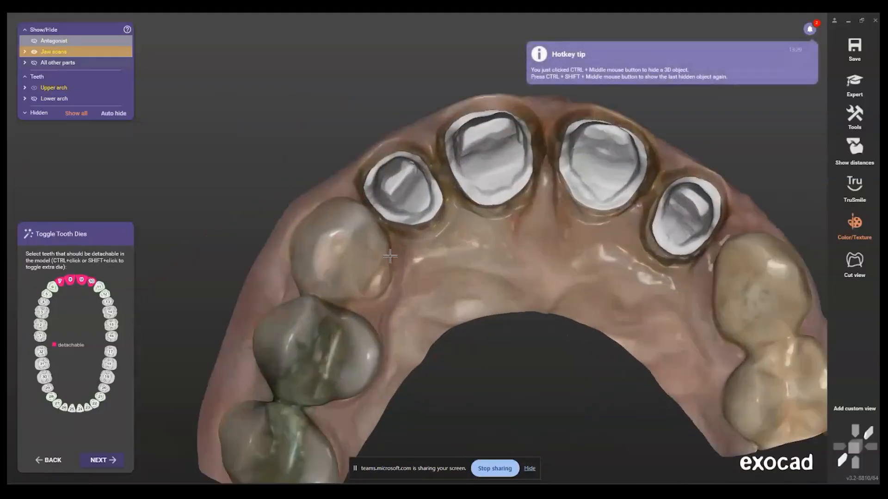
{"action": "left_click", "coordinate": [52, 287]}
{"action": "left_click", "coordinate": [54, 291]}
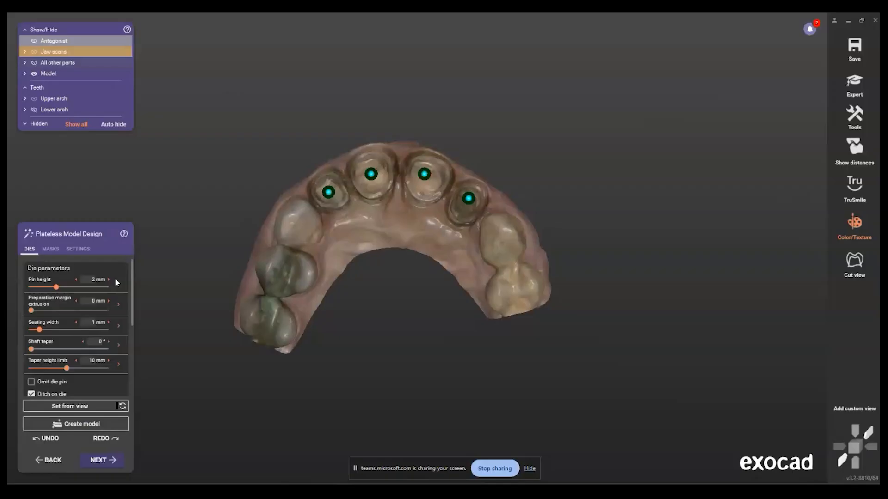
Step: Examine the insertion direction arrows of the four anterior dies from the side of the upper arch
{"action": "right_click_drag", "start_coordinate": [420, 227], "coordinate": [530, 209]}
{"action": "middle_click_drag", "start_coordinate": [531, 209], "coordinate": [396, 220]}
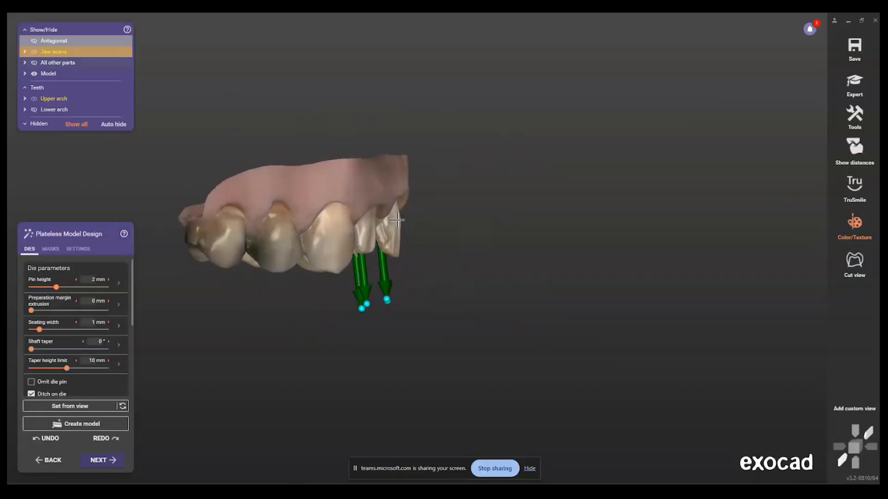
{"action": "scroll", "coordinate": [390, 223], "scroll_direction": "up", "scroll_amount": 2}
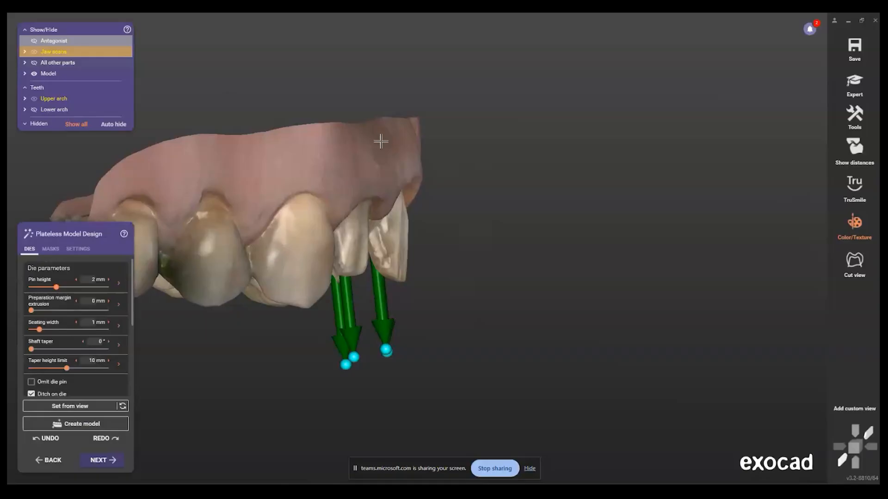
{"action": "scroll", "coordinate": [404, 185], "scroll_direction": "down", "scroll_amount": 3}
{"action": "right_click_drag", "start_coordinate": [402, 204], "coordinate": [401, 272]}
{"action": "scroll", "coordinate": [401, 276], "scroll_direction": "up", "scroll_amount": 3}
{"action": "right_click_drag", "start_coordinate": [399, 315], "coordinate": [392, 216]}
{"action": "scroll", "coordinate": [400, 234], "scroll_direction": "down", "scroll_amount": 2}
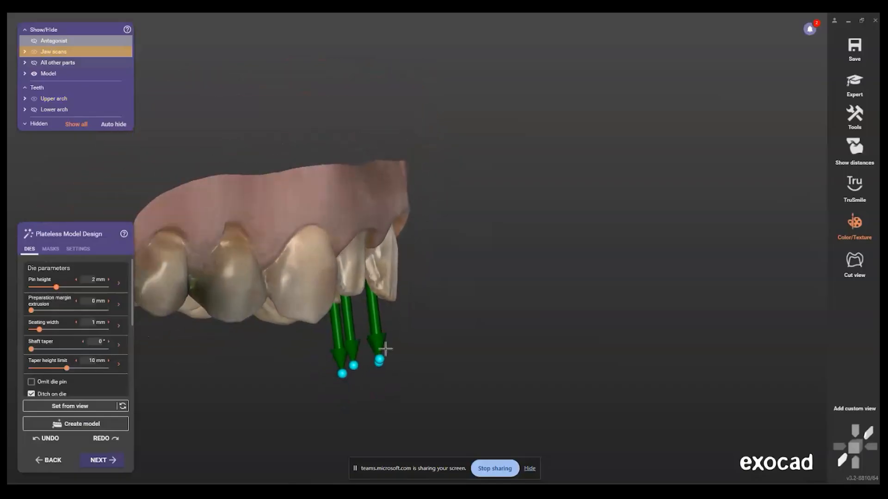
Step: Tilt the insertion direction of the tooth 8 die toward the palatal side
{"action": "scroll", "coordinate": [384, 357], "scroll_direction": "up", "scroll_amount": 4}
{"action": "right_click_drag", "start_coordinate": [378, 356], "coordinate": [204, 192]}
{"action": "scroll", "coordinate": [203, 195], "scroll_direction": "up", "scroll_amount": 2}
{"action": "left_click_drag", "start_coordinate": [204, 196], "coordinate": [210, 243]}
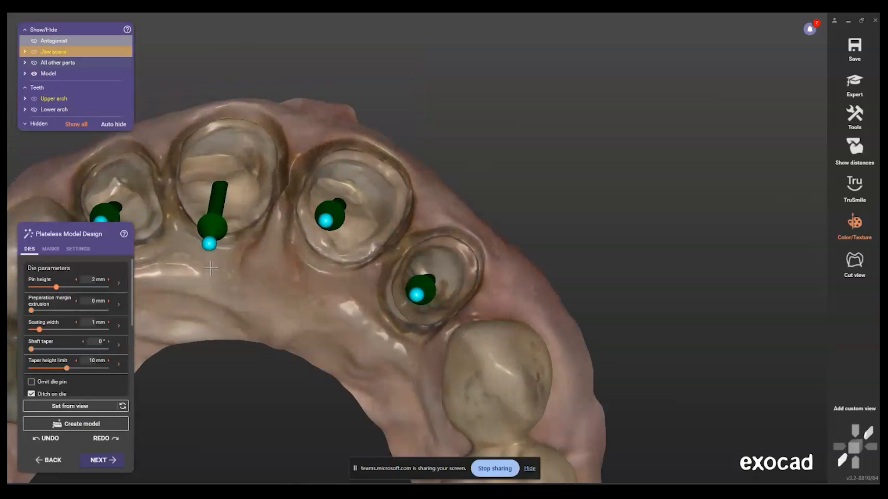
{"action": "right_click_drag", "start_coordinate": [225, 187], "coordinate": [434, 293]}
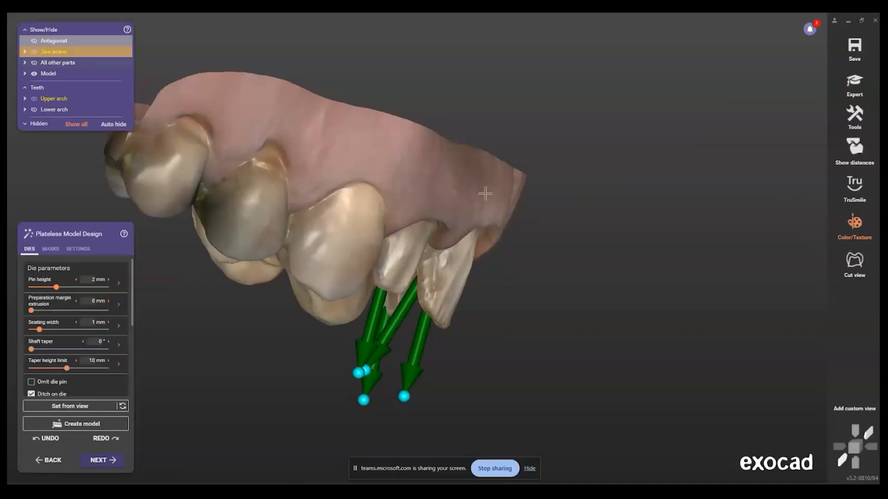
Step: Adjust the insertion directions of the dies on teeth 9 and 10
{"action": "right_click_drag", "start_coordinate": [459, 275], "coordinate": [391, 238]}
{"action": "scroll", "coordinate": [391, 238], "scroll_direction": "up", "scroll_amount": 3}
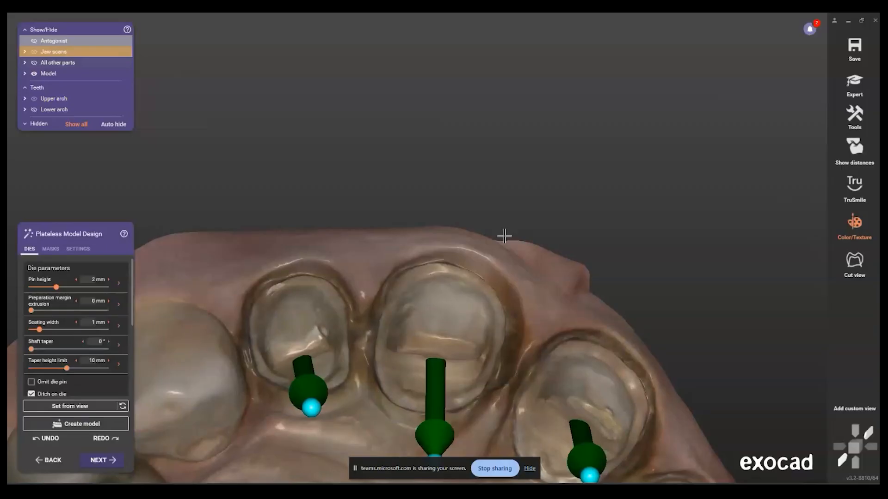
{"action": "right_click_drag", "start_coordinate": [504, 236], "coordinate": [304, 366]}
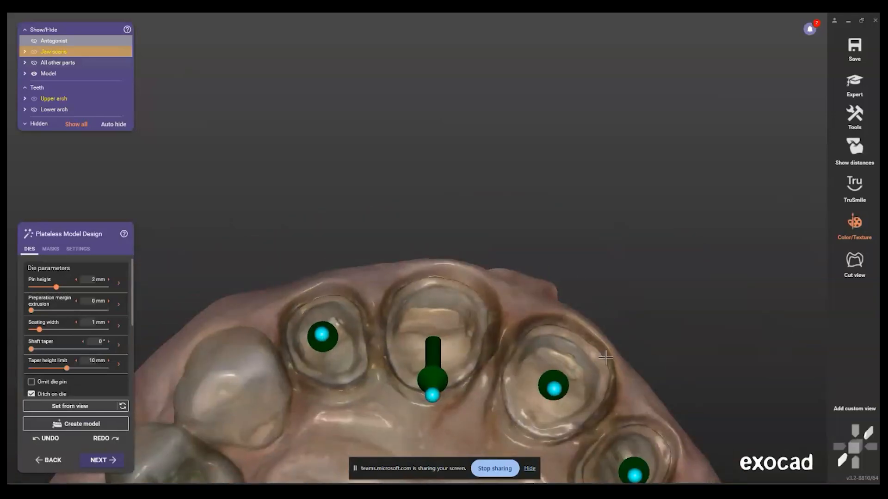
{"action": "right_click_drag", "start_coordinate": [402, 305], "coordinate": [404, 315]}
{"action": "scroll", "coordinate": [401, 310], "scroll_direction": "up", "scroll_amount": 1}
{"action": "left_click_drag", "start_coordinate": [318, 288], "coordinate": [345, 246]}
{"action": "scroll", "coordinate": [400, 319], "scroll_direction": "down", "scroll_amount": 2}
{"action": "scroll", "coordinate": [416, 367], "scroll_direction": "up", "scroll_amount": 2}
{"action": "left_click_drag", "start_coordinate": [435, 364], "coordinate": [451, 349]}
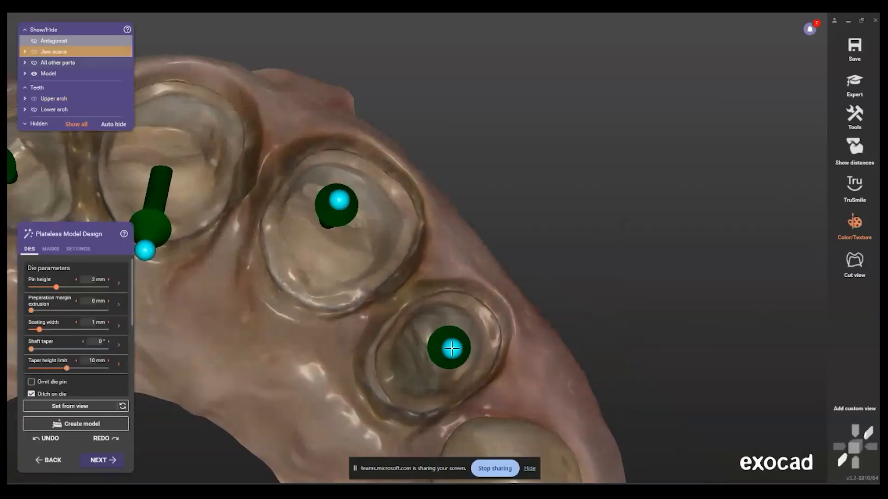
{"action": "scroll", "coordinate": [445, 353], "scroll_direction": "down", "scroll_amount": 3}
Step: Check from the front how the four die insertion directions run relative to the neighbouring teeth
{"action": "right_click_drag", "start_coordinate": [437, 352], "coordinate": [438, 358]}
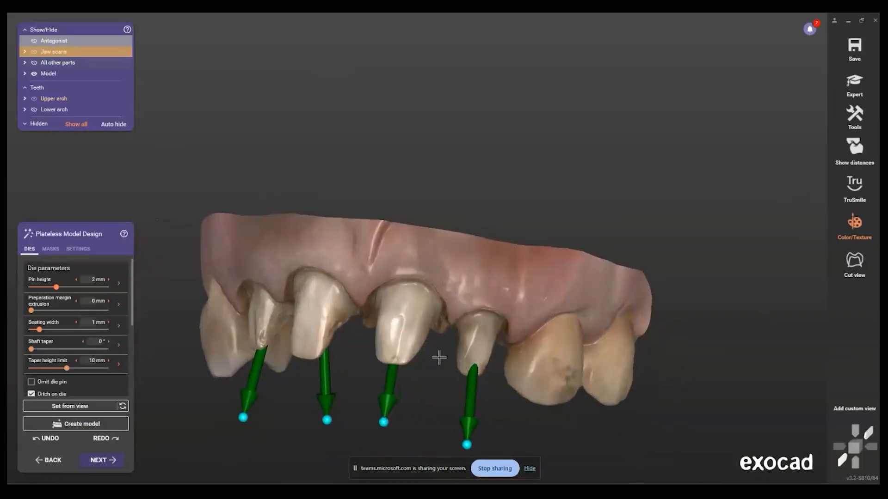
{"action": "scroll", "coordinate": [387, 426], "scroll_direction": "up", "scroll_amount": 3}
{"action": "scroll", "coordinate": [373, 396], "scroll_direction": "down", "scroll_amount": 2}
{"action": "right_click_drag", "start_coordinate": [373, 397], "coordinate": [333, 401]}
{"action": "scroll", "coordinate": [334, 401], "scroll_direction": "up", "scroll_amount": 2}
{"action": "left_click_drag", "start_coordinate": [338, 404], "coordinate": [323, 410]}
{"action": "scroll", "coordinate": [305, 414], "scroll_direction": "down", "scroll_amount": 3}
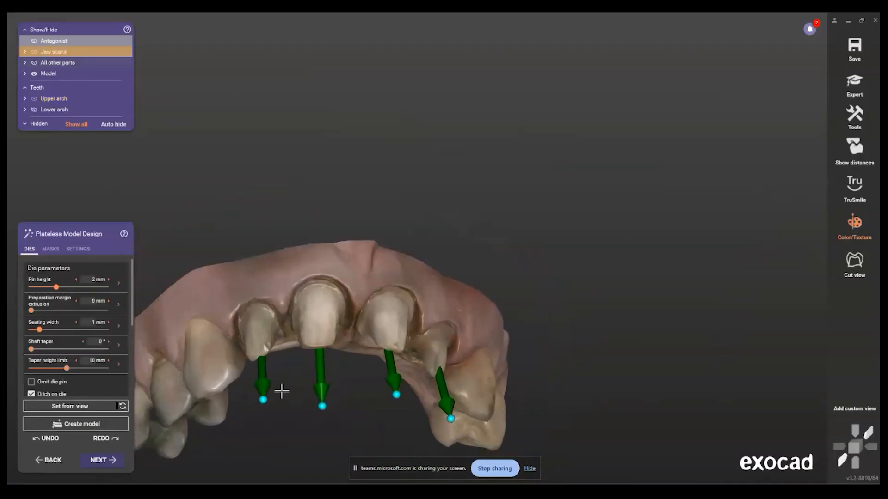
{"action": "right_click_drag", "start_coordinate": [281, 393], "coordinate": [260, 390]}
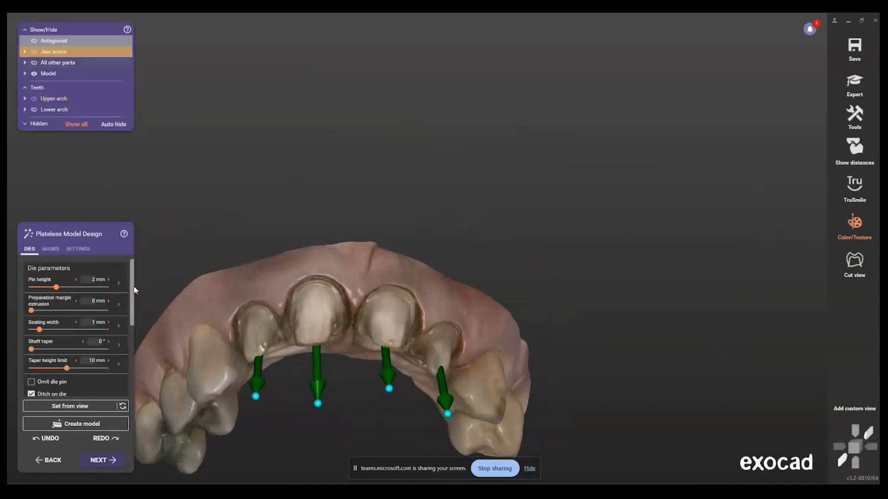
Step: Review the die parameters, including the illustrations for pin height and seating width
{"action": "left_click_drag", "start_coordinate": [134, 290], "coordinate": [145, 241]}
{"action": "mouse_move", "coordinate": [37, 283]}
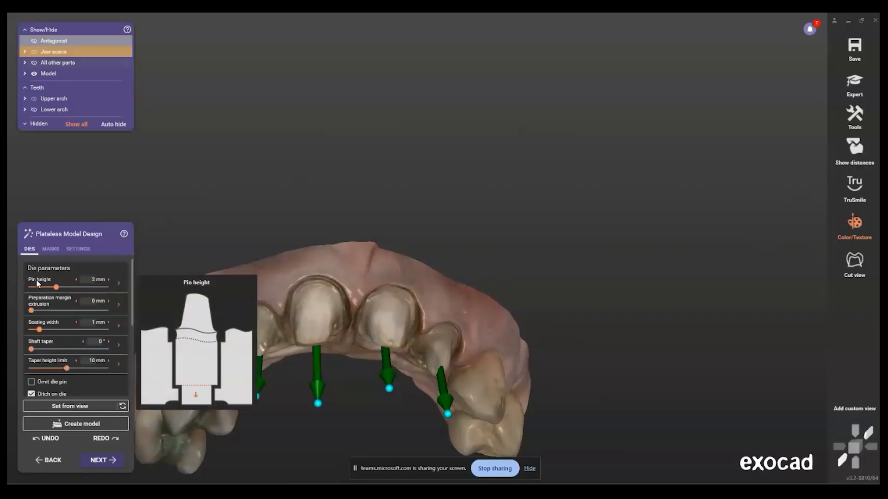
{"action": "mouse_move", "coordinate": [48, 325]}
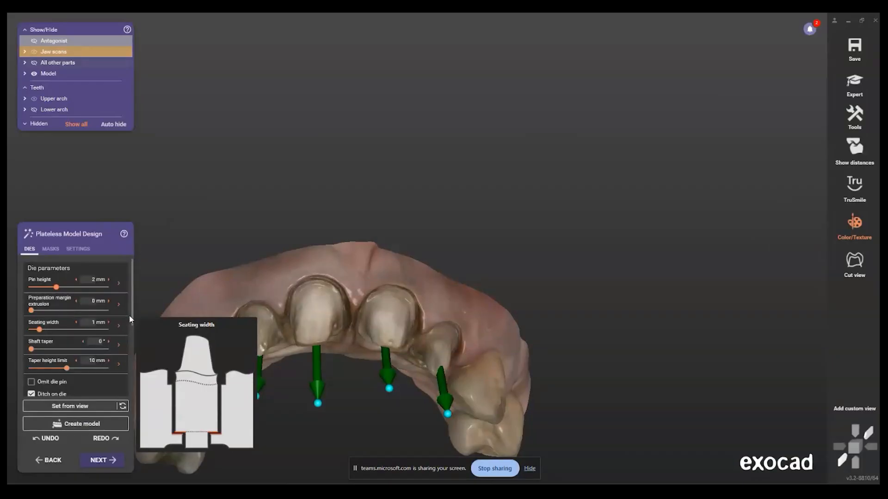
{"action": "left_click_drag", "start_coordinate": [134, 318], "coordinate": [137, 299]}
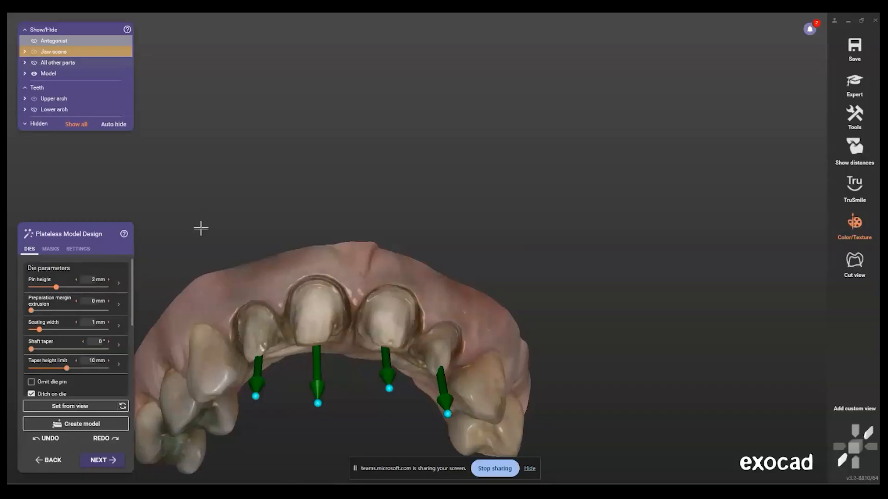
{"action": "scroll", "coordinate": [199, 231], "scroll_direction": "down", "scroll_amount": 1}
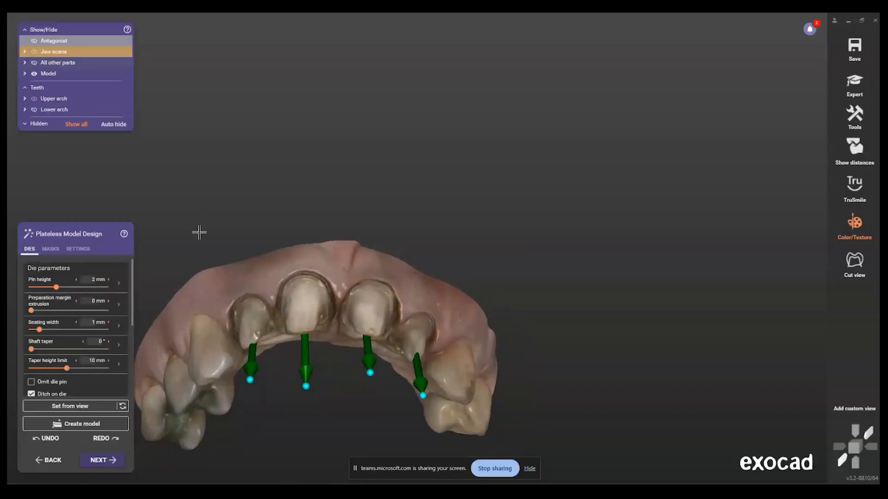
Step: Review the plateless model's general settings, including the printer and material presets and the main direction arrow
{"action": "left_click", "coordinate": [77, 248]}
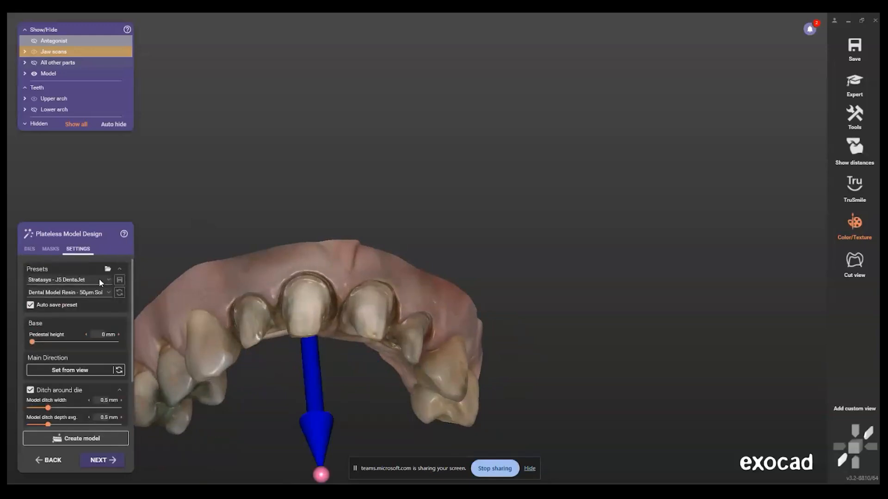
{"action": "left_click", "coordinate": [100, 280]}
{"action": "left_click", "coordinate": [98, 279]}
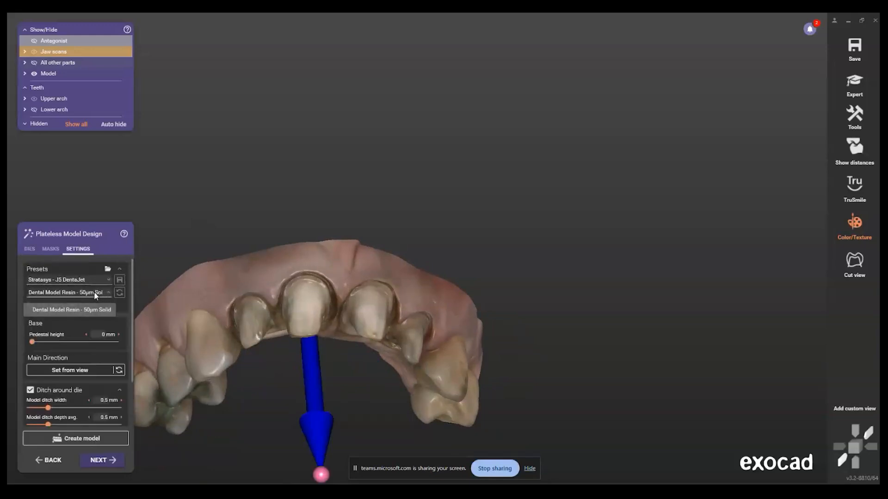
{"action": "left_click_drag", "start_coordinate": [131, 313], "coordinate": [141, 253]}
{"action": "scroll", "coordinate": [240, 236], "scroll_direction": "down", "scroll_amount": 3}
{"action": "right_click_drag", "start_coordinate": [247, 240], "coordinate": [335, 292]}
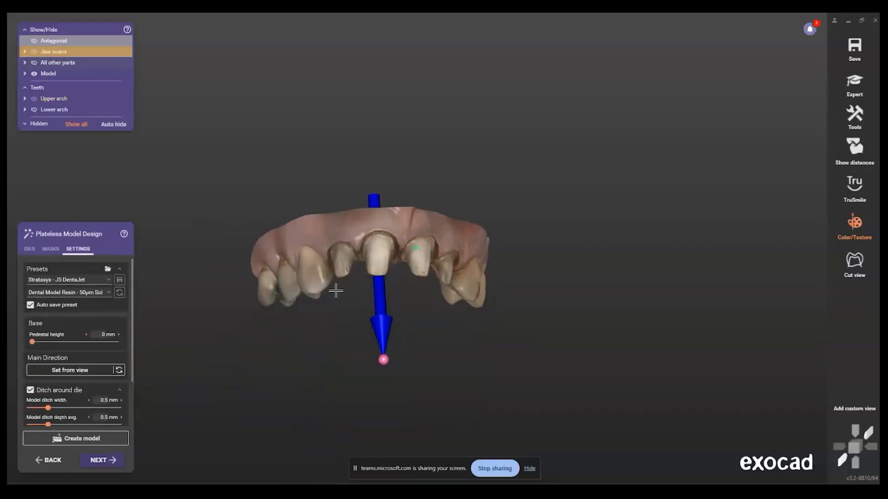
Step: Generate the upper plateless model with the current settings, and inspect the shafts of the four dies from several sides
{"action": "left_click", "coordinate": [109, 461]}
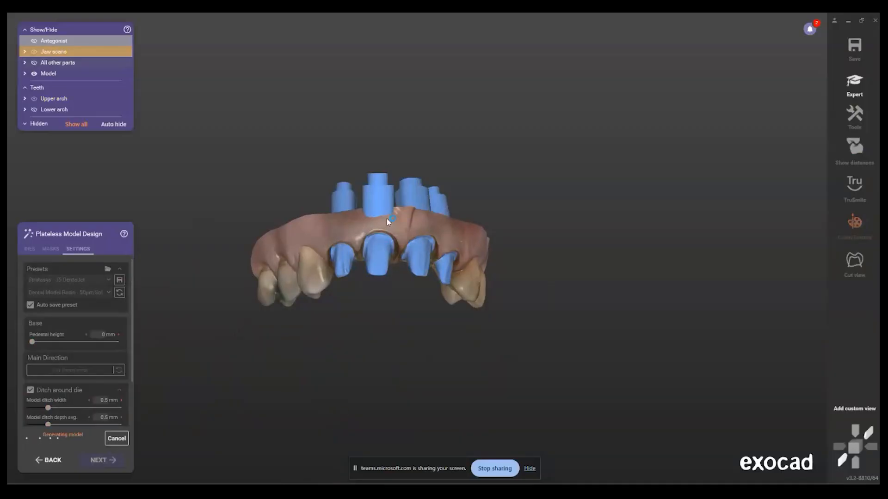
{"action": "right_click_drag", "start_coordinate": [387, 218], "coordinate": [456, 217]}
{"action": "scroll", "coordinate": [345, 221], "scroll_direction": "up", "scroll_amount": 6}
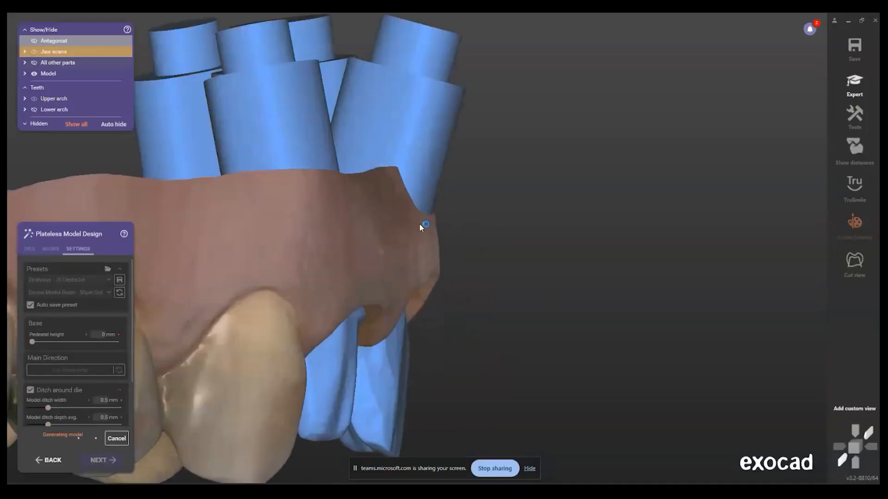
{"action": "scroll", "coordinate": [404, 224], "scroll_direction": "down", "scroll_amount": 5}
{"action": "right_click_drag", "start_coordinate": [403, 220], "coordinate": [307, 228]}
{"action": "scroll", "coordinate": [321, 174], "scroll_direction": "up", "scroll_amount": 3}
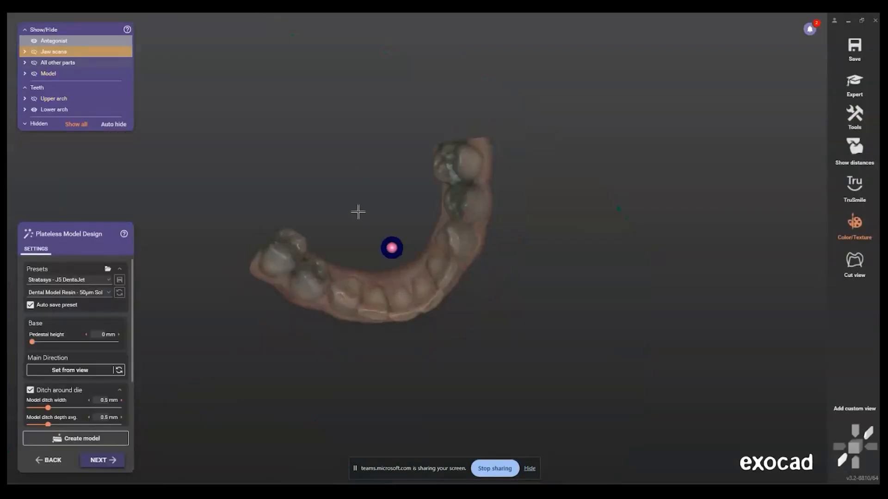
Step: Show the generated upper model above the lower arch, and check how the die shafts sit in its base
{"action": "left_click", "coordinate": [33, 74]}
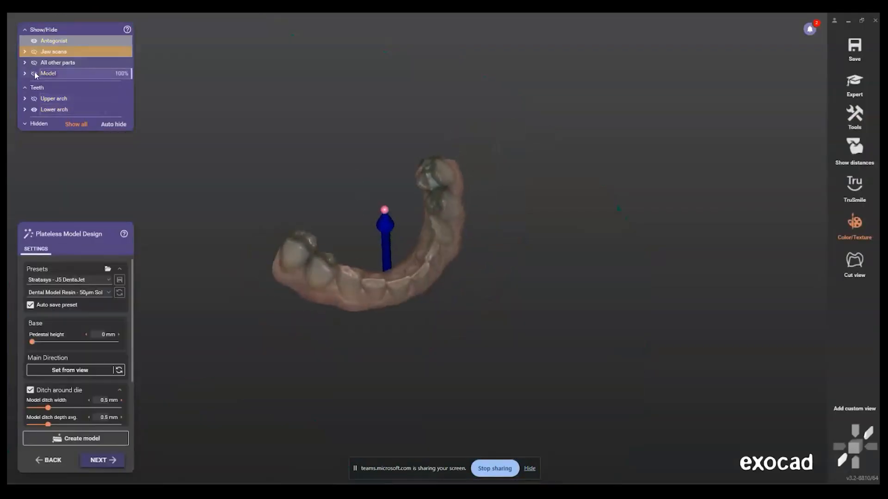
{"action": "right_click_drag", "start_coordinate": [420, 306], "coordinate": [380, 251]}
{"action": "scroll", "coordinate": [380, 251], "scroll_direction": "up", "scroll_amount": 4}
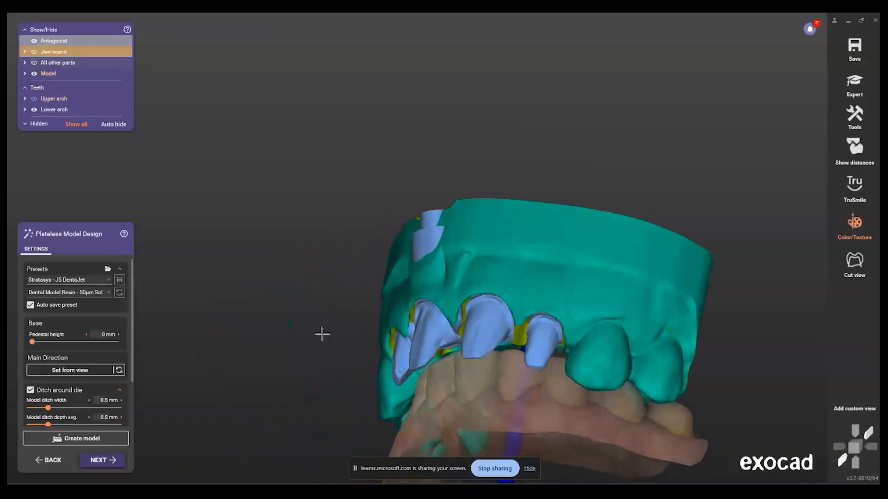
Step: Return to the upper dies, realign the insertion direction of the tooth 8 die, and keep the existing model when continuing
{"action": "left_click", "coordinate": [51, 461]}
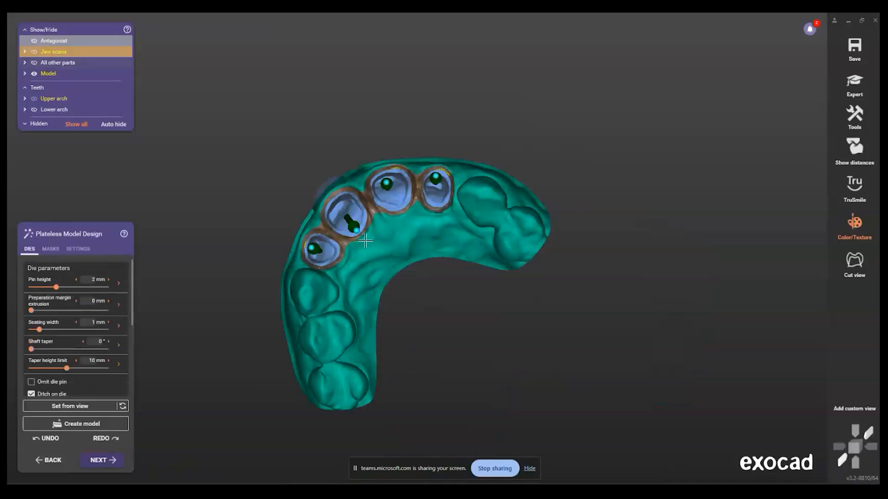
{"action": "scroll", "coordinate": [373, 227], "scroll_direction": "up", "scroll_amount": 5}
{"action": "left_click_drag", "start_coordinate": [369, 225], "coordinate": [334, 190]}
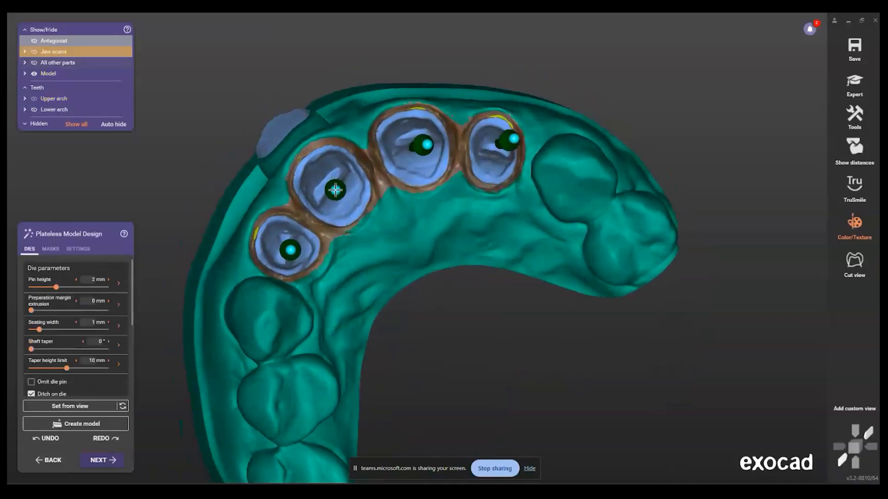
{"action": "left_click", "coordinate": [99, 460]}
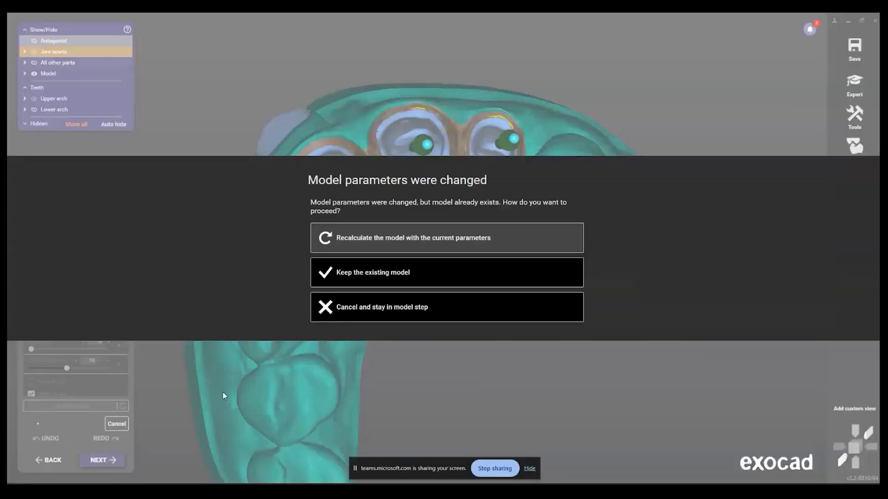
{"action": "left_click", "coordinate": [380, 277]}
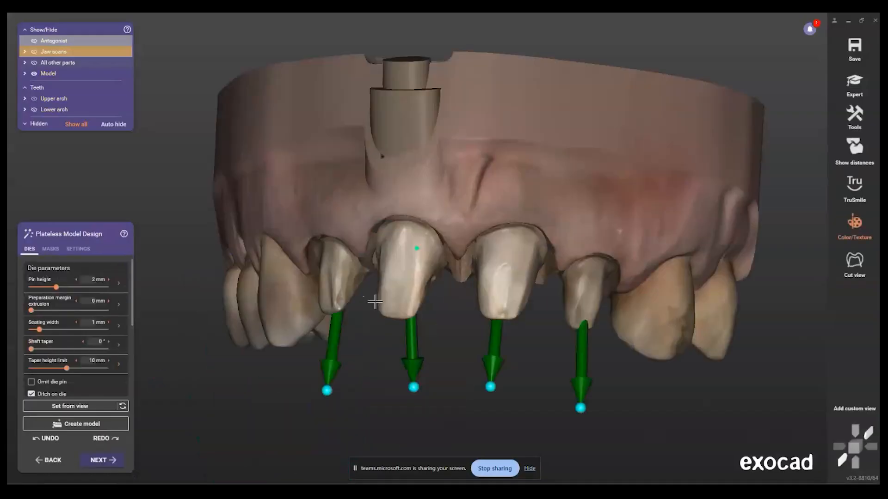
Step: Examine from several sides how the tooth 8 die shaft runs relative to the front wall of the base
{"action": "right_click_drag", "start_coordinate": [333, 255], "coordinate": [481, 220]}
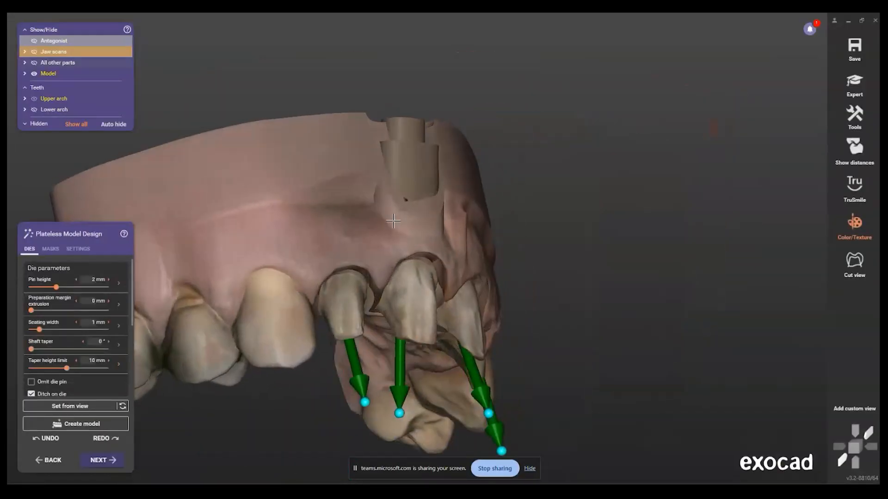
{"action": "scroll", "coordinate": [394, 286], "scroll_direction": "up", "scroll_amount": 5}
{"action": "scroll", "coordinate": [394, 286], "scroll_direction": "down", "scroll_amount": 3}
{"action": "right_click_drag", "start_coordinate": [396, 309], "coordinate": [426, 157]}
{"action": "scroll", "coordinate": [396, 201], "scroll_direction": "up", "scroll_amount": 4}
{"action": "right_click_drag", "start_coordinate": [453, 212], "coordinate": [313, 231]}
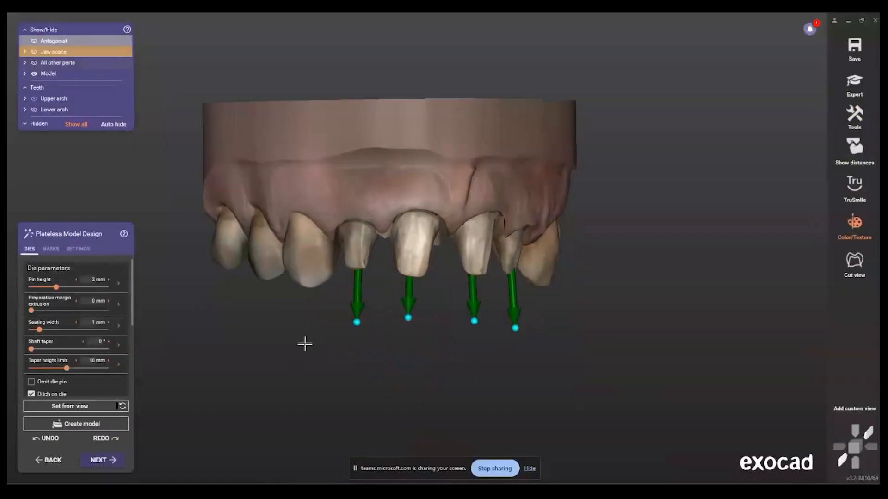
Step: Make the upper model transparent, and examine the four die shafts inside the base from the front
{"action": "right_click_drag", "start_coordinate": [436, 377], "coordinate": [435, 376]}
{"action": "scroll", "coordinate": [409, 215], "scroll_direction": "up", "scroll_amount": 3}
{"action": "middle_click", "coordinate": [426, 168], "text": "shift"}
{"action": "scroll", "coordinate": [426, 168], "scroll_direction": "down", "scroll_amount": 2}
{"action": "right_click_drag", "start_coordinate": [438, 175], "coordinate": [474, 188]}
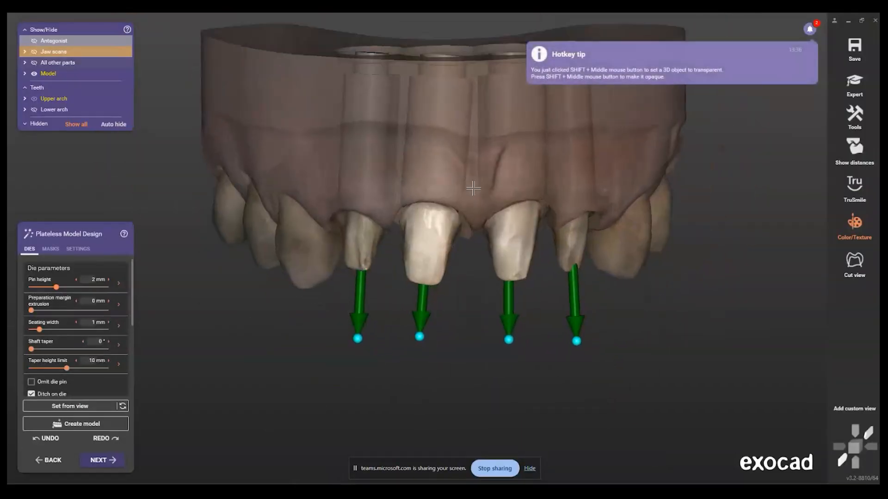
Step: Cut a cross-section lengthwise through the tooth 8 die, and measure the gap between its shaft and the surrounding model
{"action": "left_click", "coordinate": [868, 256]}
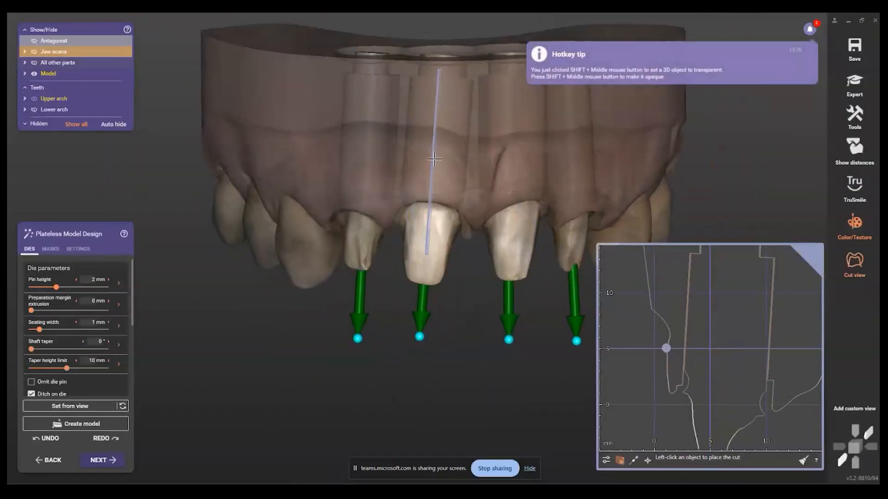
{"action": "left_click", "coordinate": [436, 139]}
{"action": "scroll", "coordinate": [687, 342], "scroll_direction": "up", "scroll_amount": 5}
{"action": "left_click", "coordinate": [687, 345]}
{"action": "scroll", "coordinate": [685, 389], "scroll_direction": "down", "scroll_amount": 3}
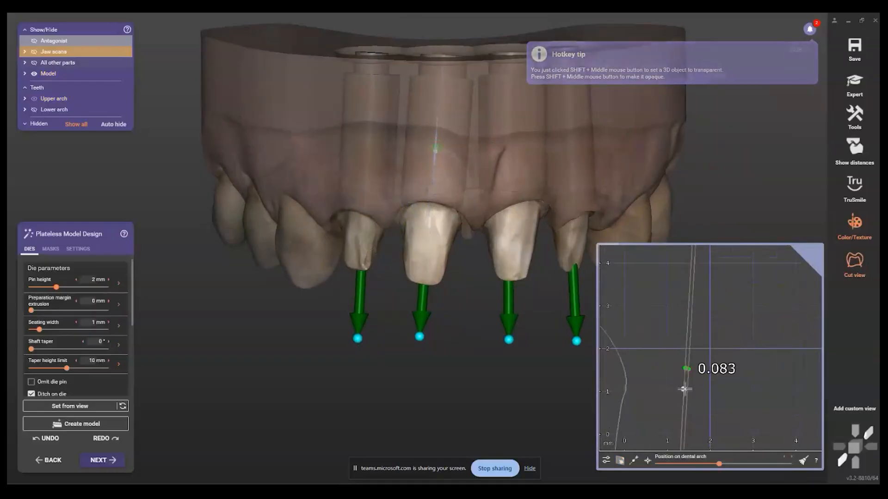
{"action": "left_click", "coordinate": [850, 264]}
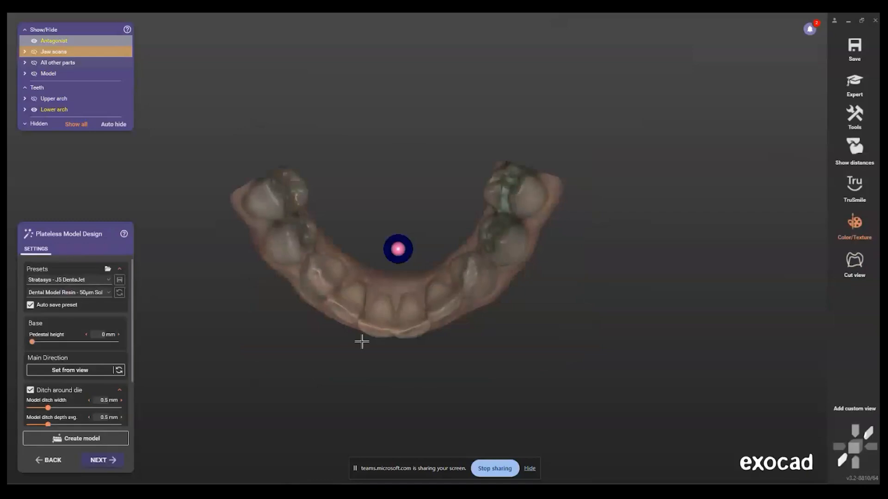
Step: Generate the lower plateless model to reach the attachments stage, and make the upper model opaque again
{"action": "left_click", "coordinate": [105, 462]}
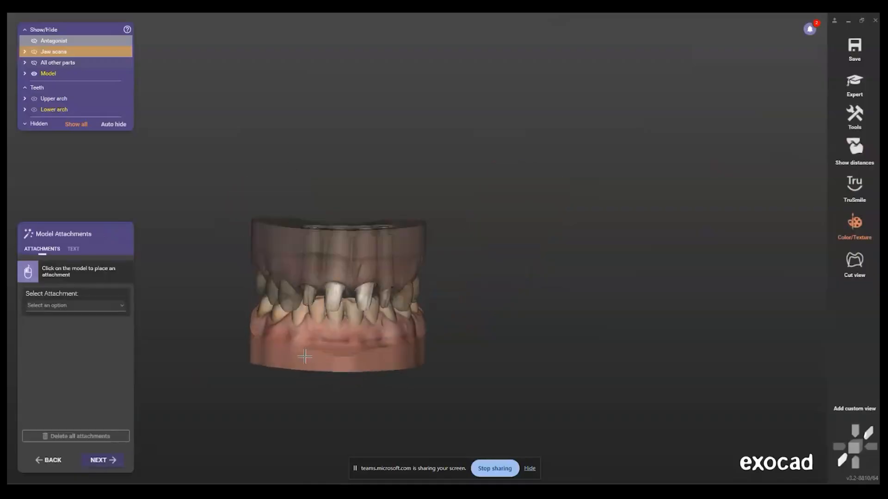
{"action": "middle_click", "coordinate": [286, 251], "text": "shift"}
{"action": "right_click_drag", "start_coordinate": [278, 259], "coordinate": [319, 264]}
Step: Choose the Support Pin (Improved) attachment, and place a support pin at the back end of the models
{"action": "left_click", "coordinate": [84, 304]}
{"action": "scroll", "coordinate": [110, 408], "scroll_direction": "down", "scroll_amount": 3}
{"action": "scroll", "coordinate": [110, 423], "scroll_direction": "up", "scroll_amount": 5}
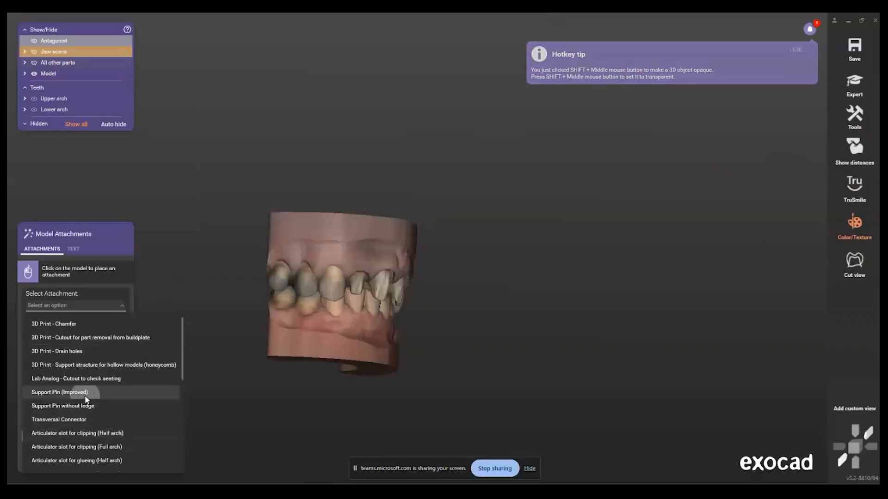
{"action": "left_click", "coordinate": [84, 393]}
{"action": "right_click_drag", "start_coordinate": [293, 326], "coordinate": [426, 350]}
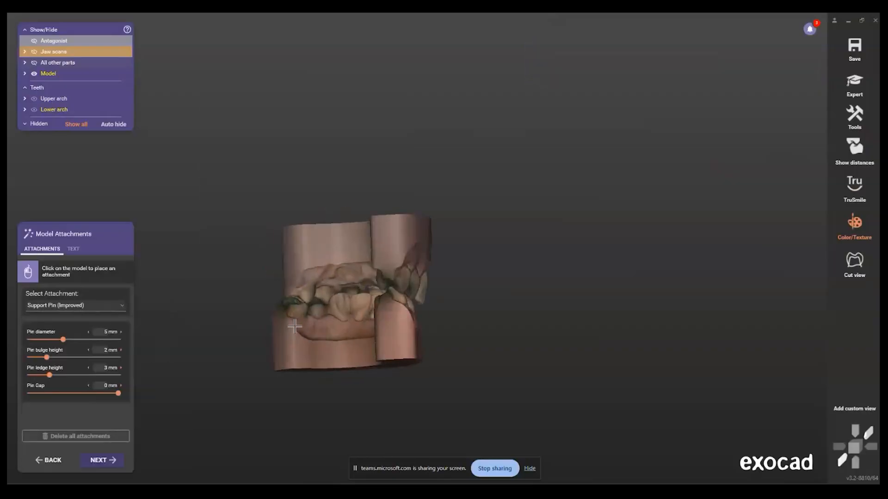
{"action": "scroll", "coordinate": [426, 349], "scroll_direction": "up", "scroll_amount": 3}
{"action": "left_click", "coordinate": [434, 361]}
Step: Place the support pin at the opposite back end of the arches, and check the position of both pins
{"action": "right_click_drag", "start_coordinate": [226, 369], "coordinate": [260, 373]}
{"action": "left_click", "coordinate": [260, 373]}
{"action": "scroll", "coordinate": [305, 338], "scroll_direction": "down", "scroll_amount": 4}
{"action": "right_click_drag", "start_coordinate": [323, 302], "coordinate": [343, 290]}
{"action": "left_click", "coordinate": [347, 304]}
{"action": "left_click_drag", "start_coordinate": [343, 290], "coordinate": [334, 286]}
{"action": "right_click_drag", "start_coordinate": [335, 286], "coordinate": [318, 278]}
{"action": "scroll", "coordinate": [457, 236], "scroll_direction": "up", "scroll_amount": 4}
{"action": "scroll", "coordinate": [492, 211], "scroll_direction": "down", "scroll_amount": 3}
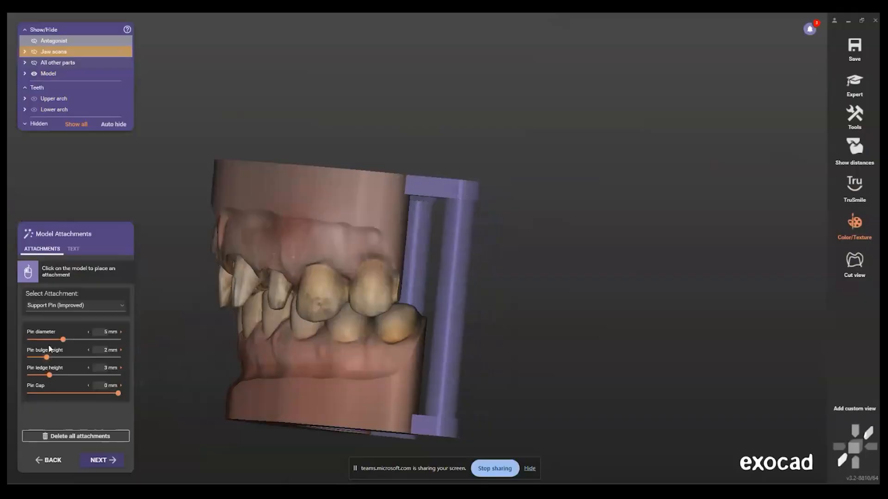
Step: Set the support pins' diameter to 5.9 mm and their ledge height to 5.7 mm
{"action": "mouse_move", "coordinate": [67, 340]}
{"action": "left_mouse_down"}
{"action": "mouse_move", "coordinate": [103, 340]}
{"action": "mouse_move", "coordinate": [73, 343]}
{"action": "left_mouse_up"}
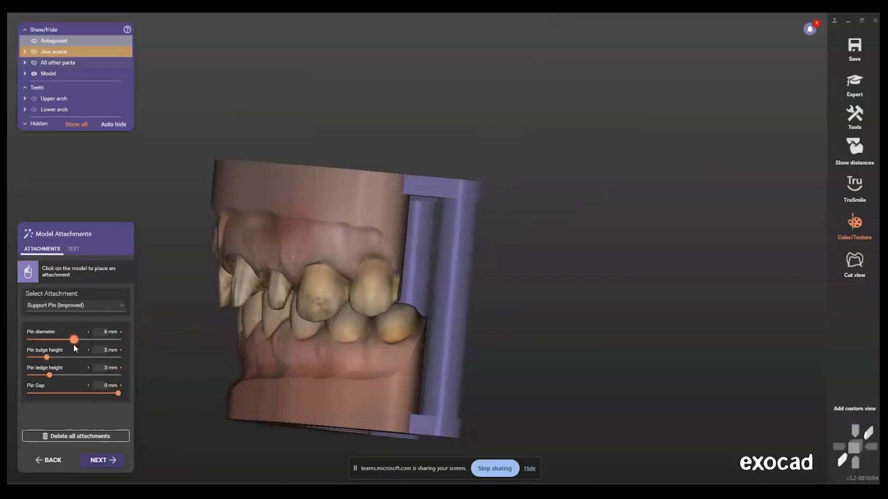
{"action": "scroll", "coordinate": [407, 201], "scroll_direction": "up", "scroll_amount": 5}
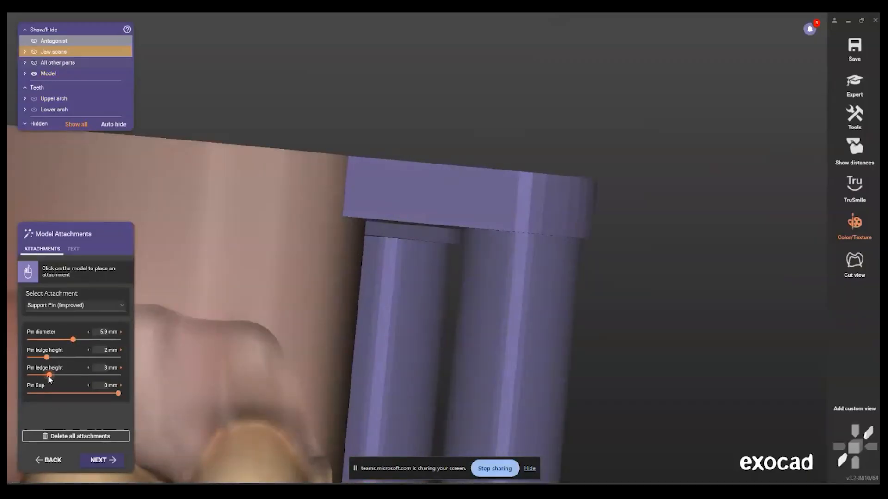
{"action": "left_click_drag", "start_coordinate": [49, 376], "coordinate": [75, 382]}
{"action": "scroll", "coordinate": [162, 356], "scroll_direction": "down", "scroll_amount": 10}
{"action": "right_click_drag", "start_coordinate": [263, 320], "coordinate": [353, 274]}
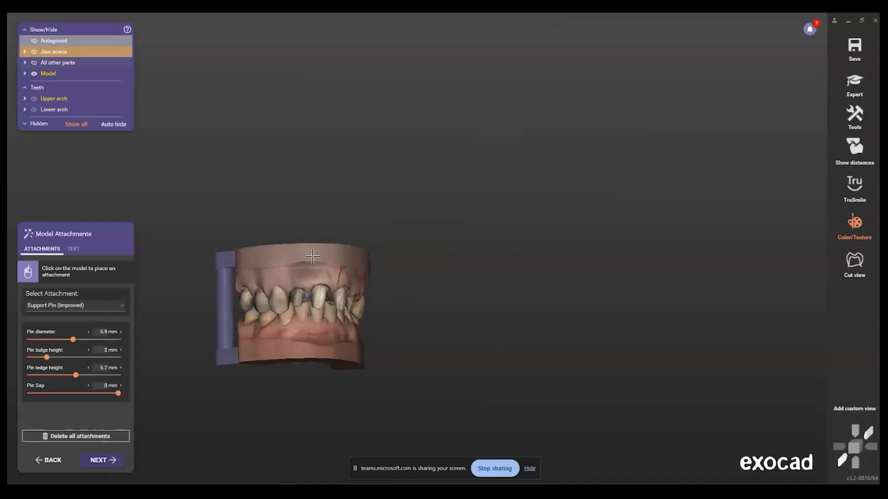
Step: Enter the person's full name as the text to emboss on the model
{"action": "left_click", "coordinate": [74, 250]}
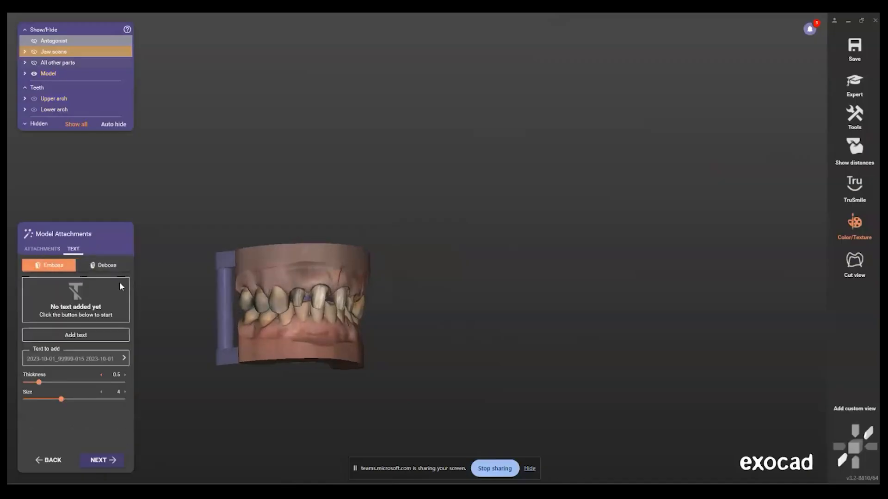
{"action": "left_click", "coordinate": [97, 355]}
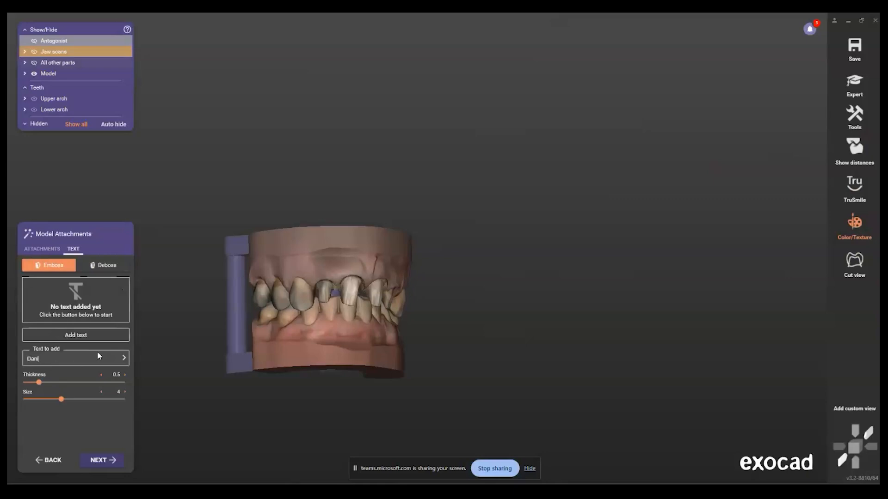
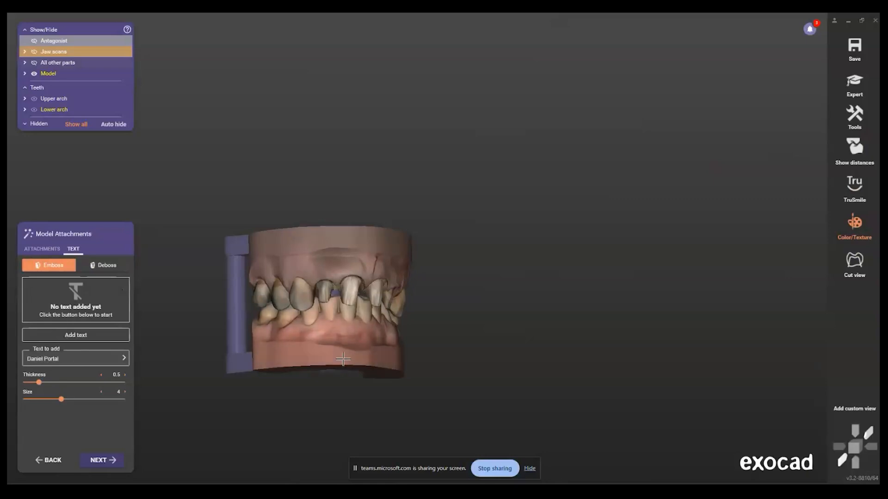
Step: Emboss the entered name on the outer wall of the upper base beside the dies, and apply the attachments
{"action": "left_click", "coordinate": [76, 335]}
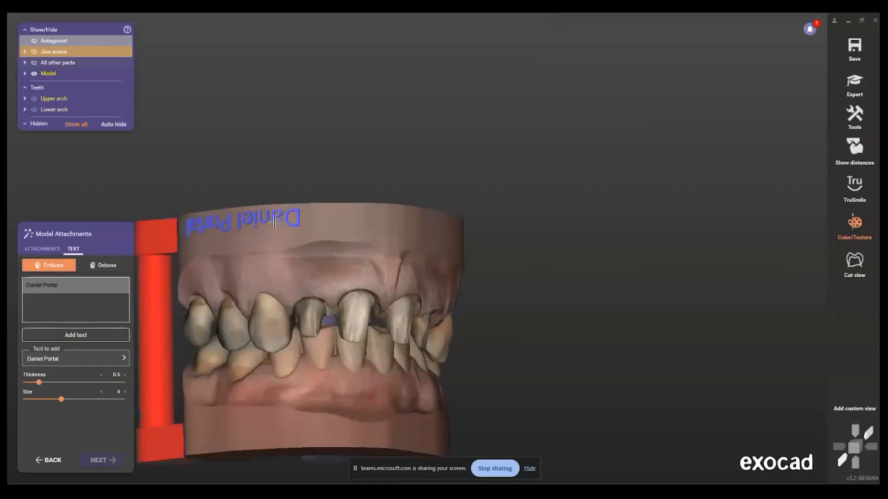
{"action": "left_click", "coordinate": [267, 223]}
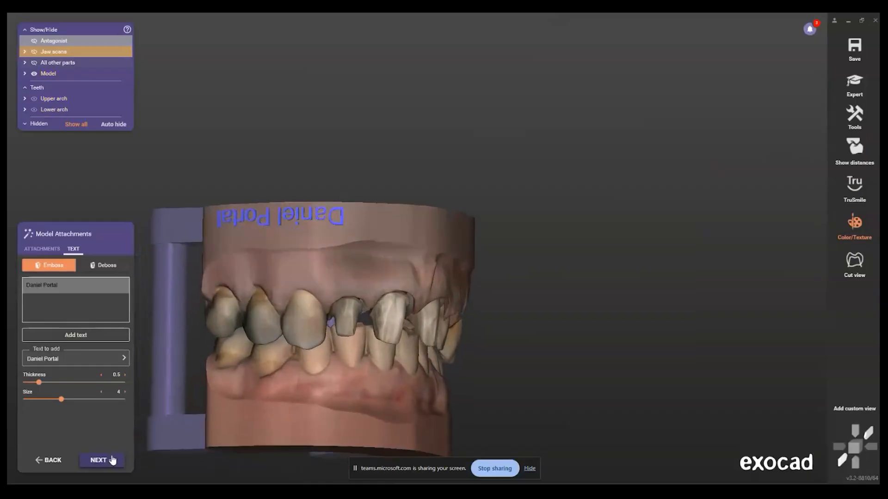
{"action": "left_click", "coordinate": [112, 460]}
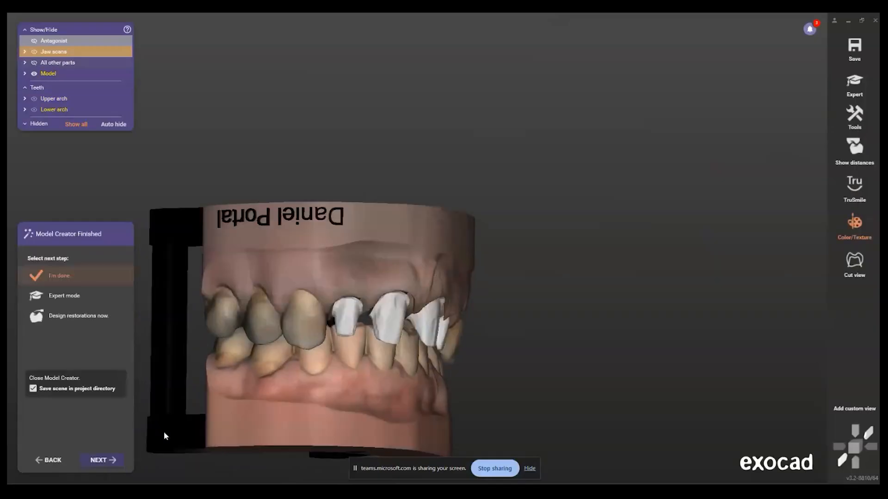
Step: Hide the white meshes covering the prepared teeth, and inspect the finished upper and lower models from the front
{"action": "right_click_drag", "start_coordinate": [337, 250], "coordinate": [270, 278]}
{"action": "scroll", "coordinate": [282, 307], "scroll_direction": "up", "scroll_amount": 3}
{"action": "left_click", "coordinate": [300, 287], "text": "ctrl+shift"}
{"action": "middle_click", "coordinate": [244, 304], "text": "ctrl"}
{"action": "middle_click", "coordinate": [354, 299], "text": "ctrl"}
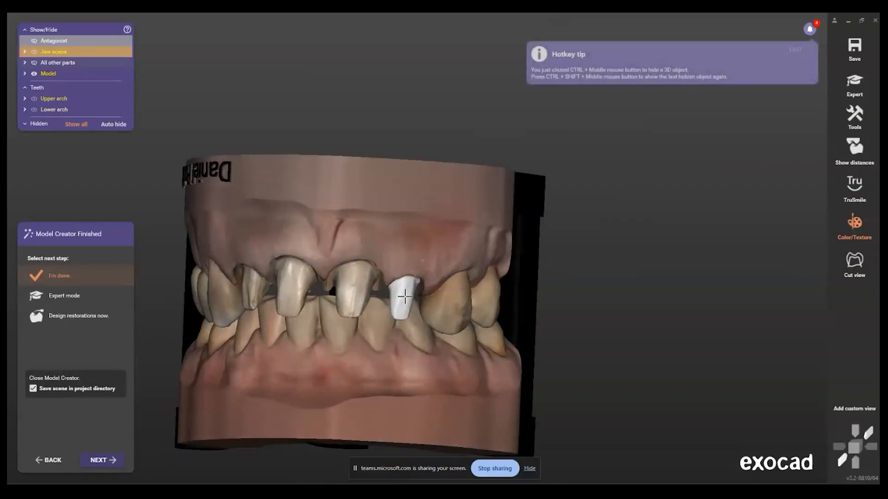
{"action": "middle_click", "coordinate": [404, 301], "text": "ctrl"}
{"action": "scroll", "coordinate": [382, 312], "scroll_direction": "down", "scroll_amount": 2}
{"action": "right_click_drag", "start_coordinate": [382, 312], "coordinate": [393, 307]}
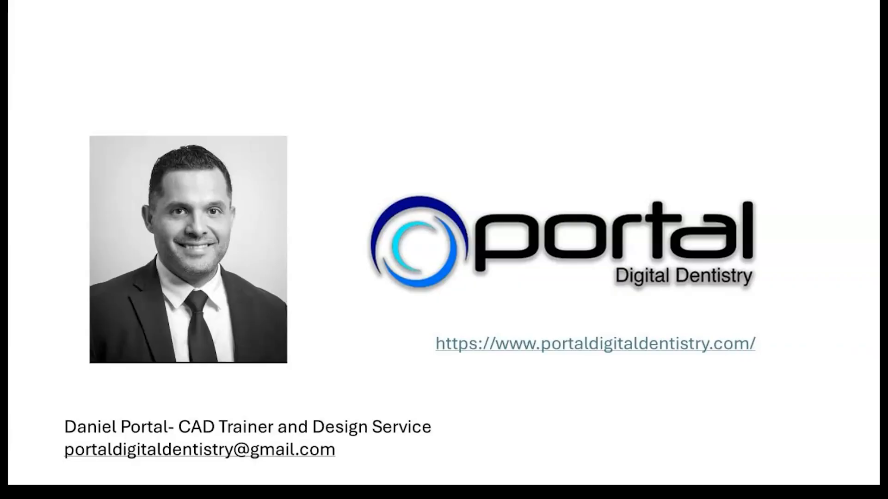